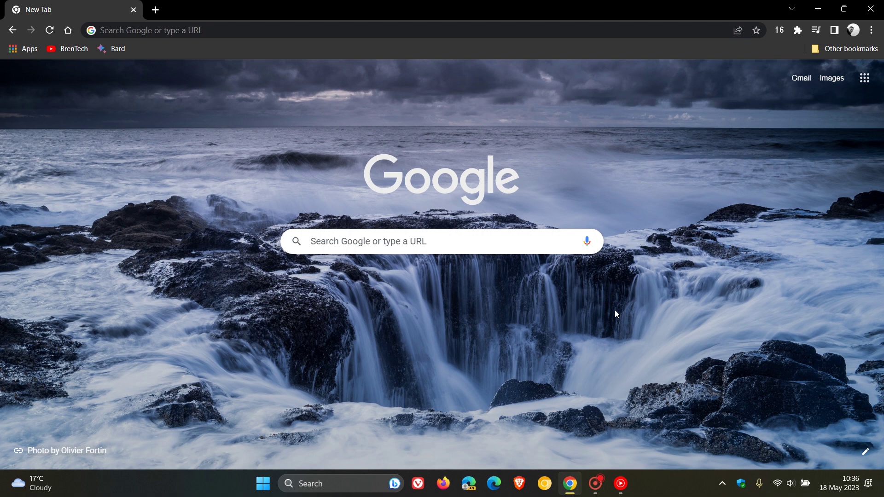
# Toggle the Reading list side panel closed, then reach New Tab customization via the pencil button.
pyautogui.click(834, 29)
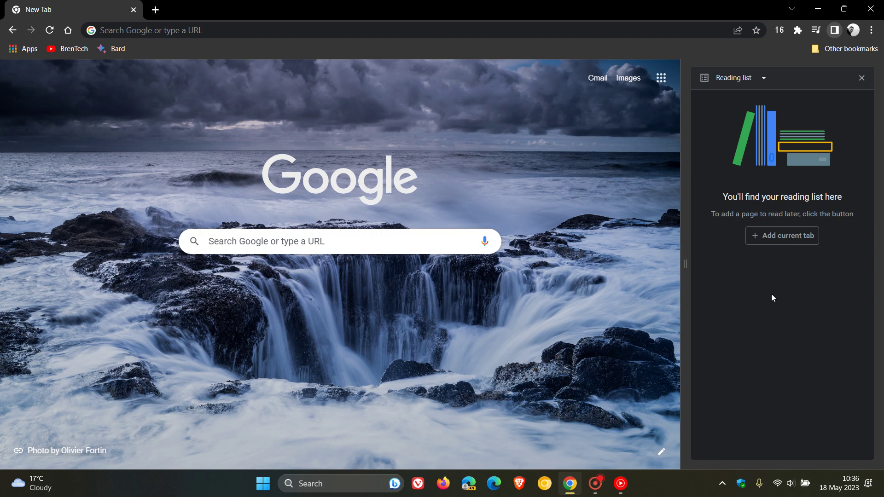
pyautogui.click(861, 77)
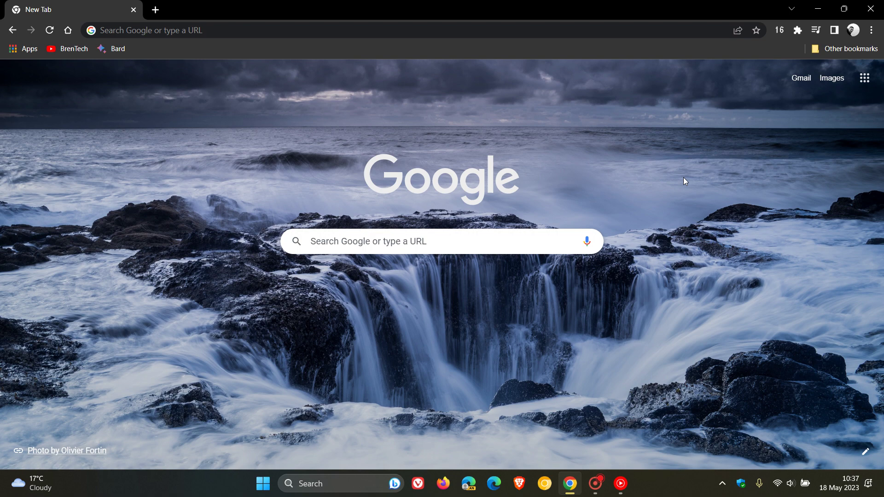
pyautogui.click(865, 454)
# Switch the side panel view from Reading list to Customize Chrome.
pyautogui.click(834, 30)
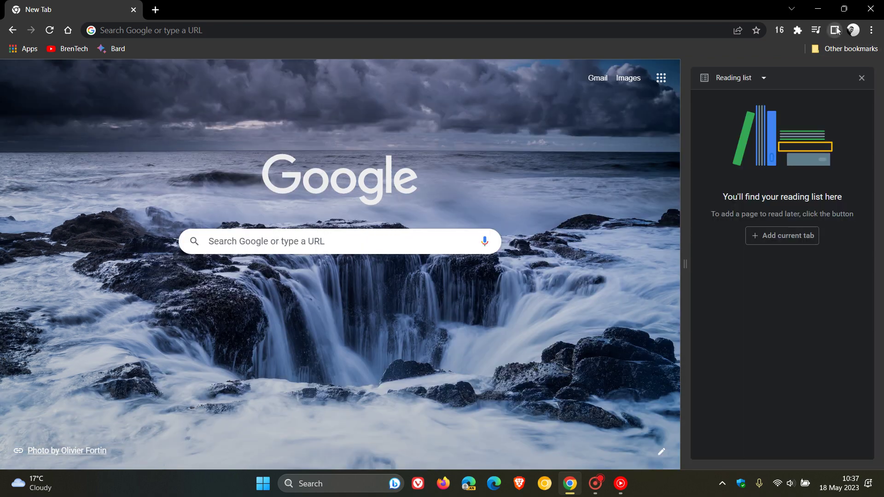
pyautogui.click(740, 79)
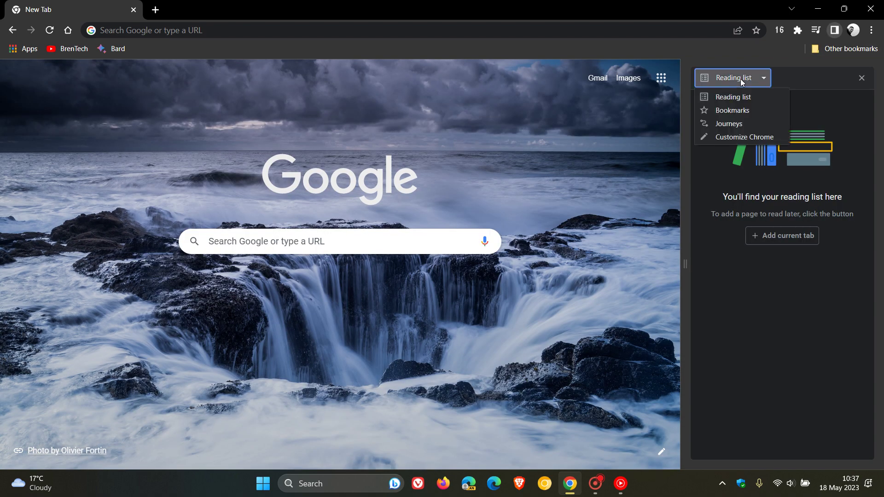
pyautogui.click(743, 136)
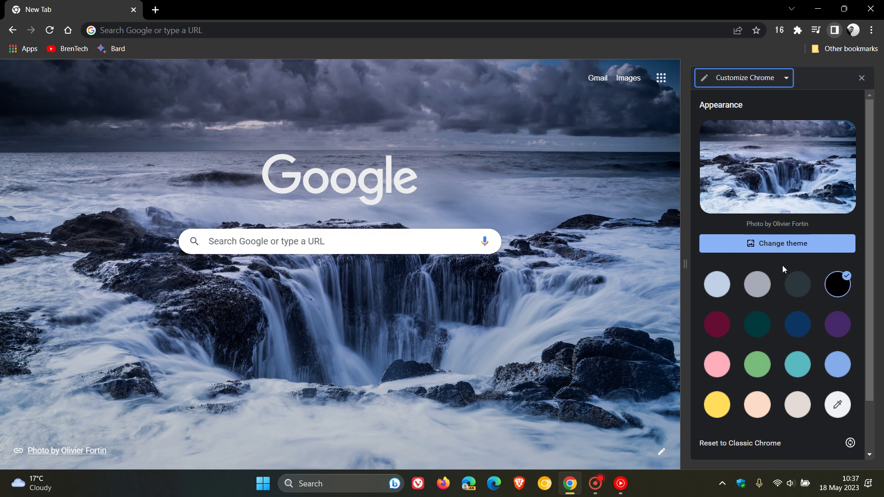
pyautogui.scroll(-2, 782, 266)
pyautogui.scroll(2, 781, 267)
# Browse Change theme in a widened panel, then return to the appearance settings.
pyautogui.click(780, 247)
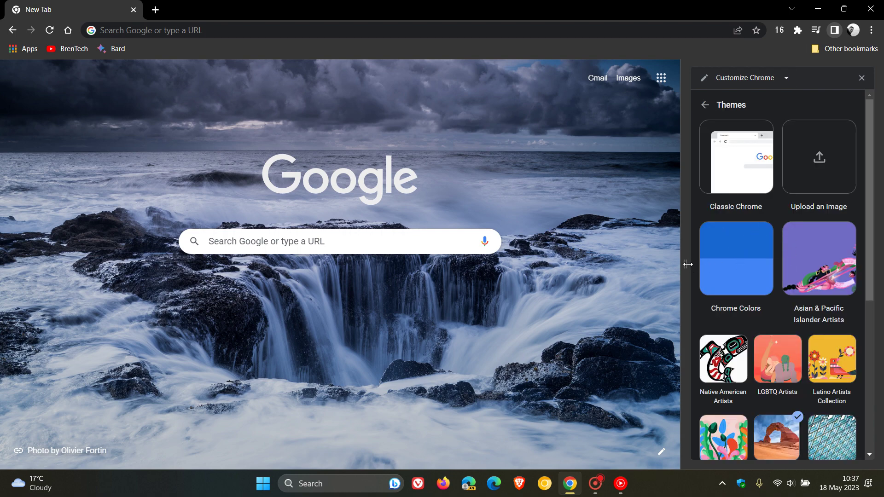
pyautogui.moveTo(685, 264)
pyautogui.mouseDown()
pyautogui.moveTo(643, 267)
pyautogui.moveTo(683, 265)
pyautogui.mouseUp()
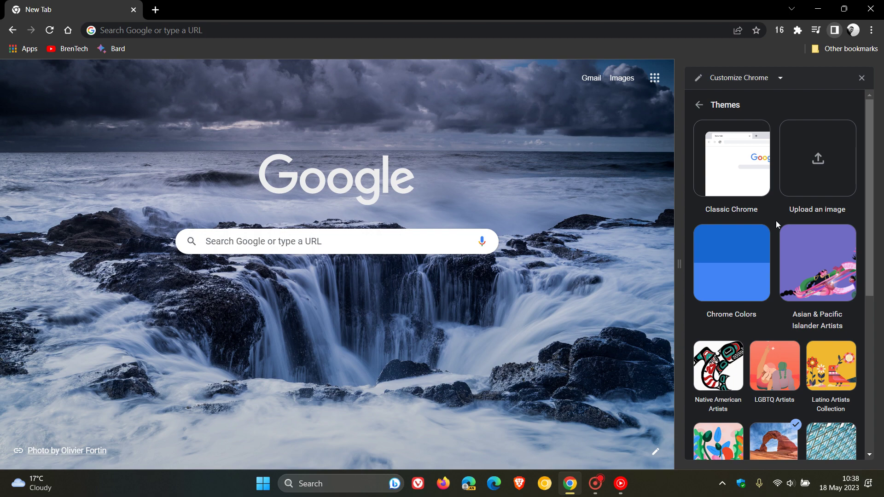
pyautogui.click(699, 105)
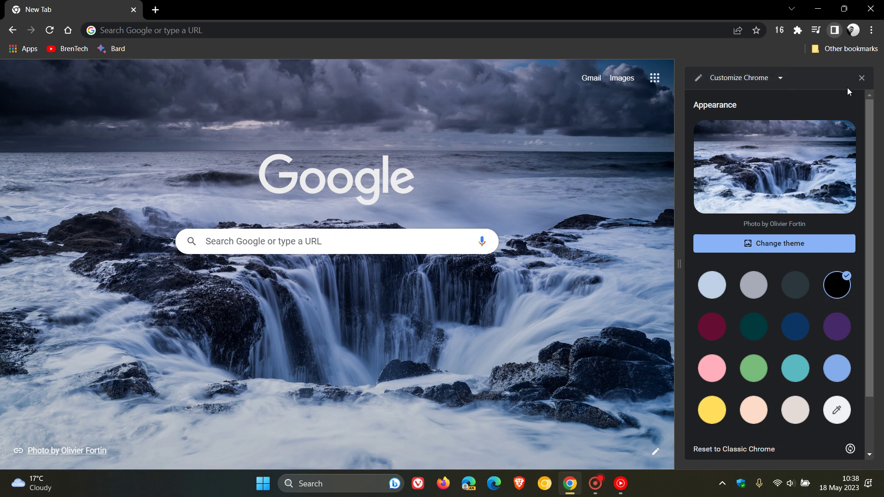
# Go to chrome://flags and filter for 'Customize Chrome Side Panel'.
pyautogui.click(861, 77)
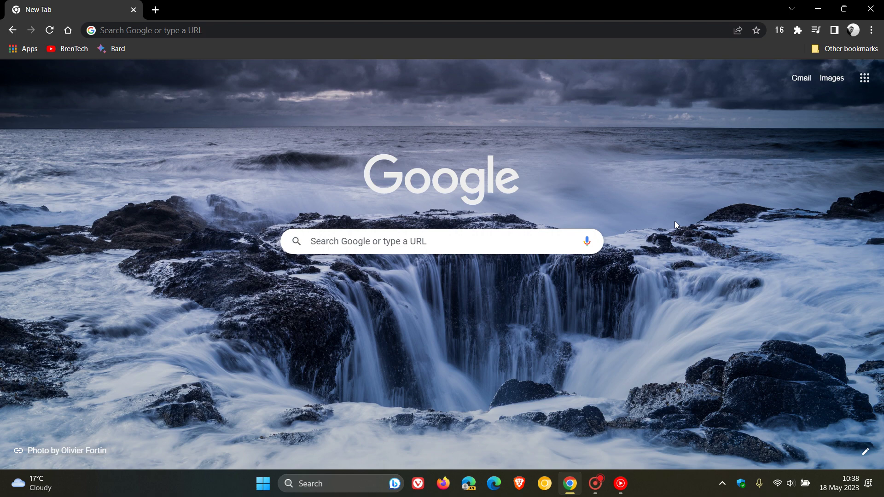
pyautogui.click(199, 30)
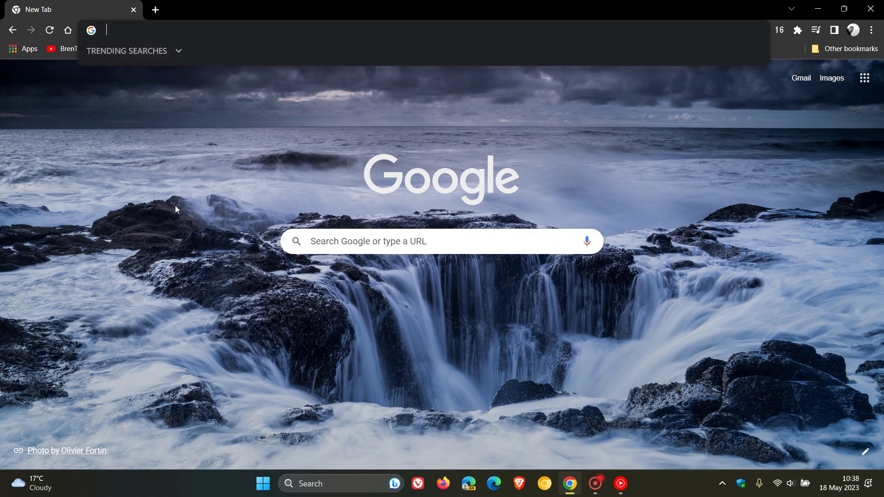
pyautogui.write('cf')
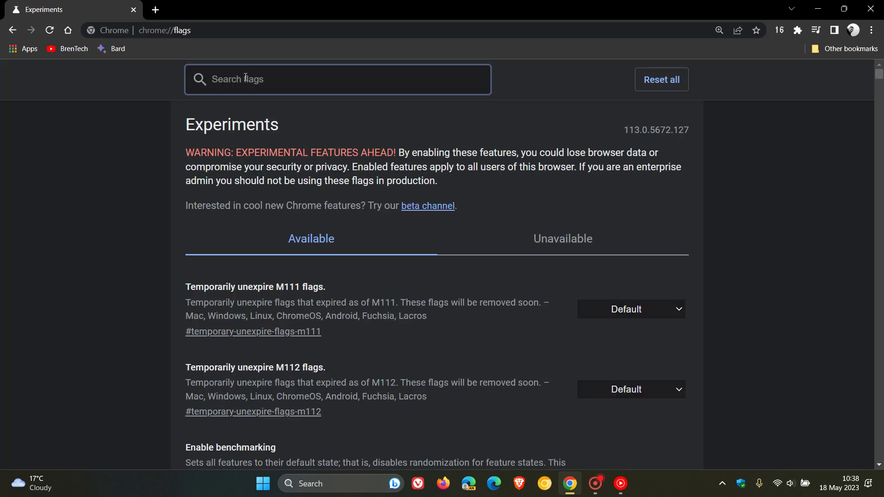
pyautogui.rightClick(244, 79)
pyautogui.click(280, 169)
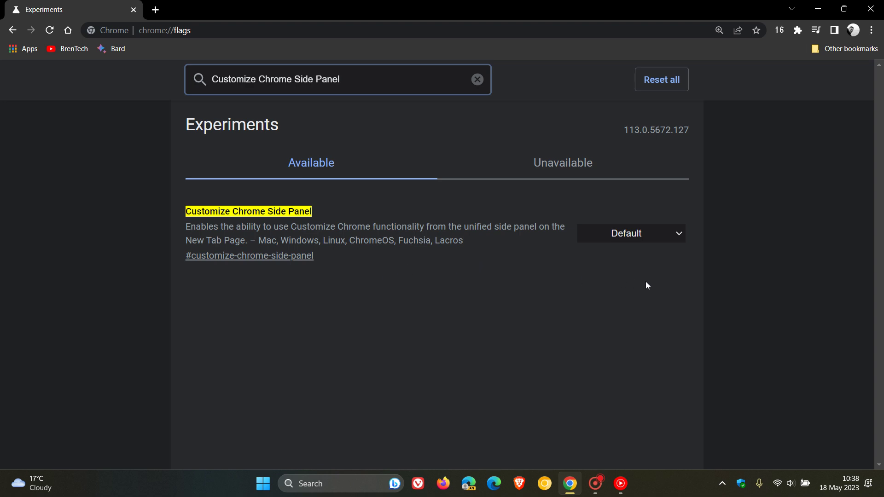
# Check the side panel's view list, close it, and return to the experiments page.
pyautogui.click(836, 29)
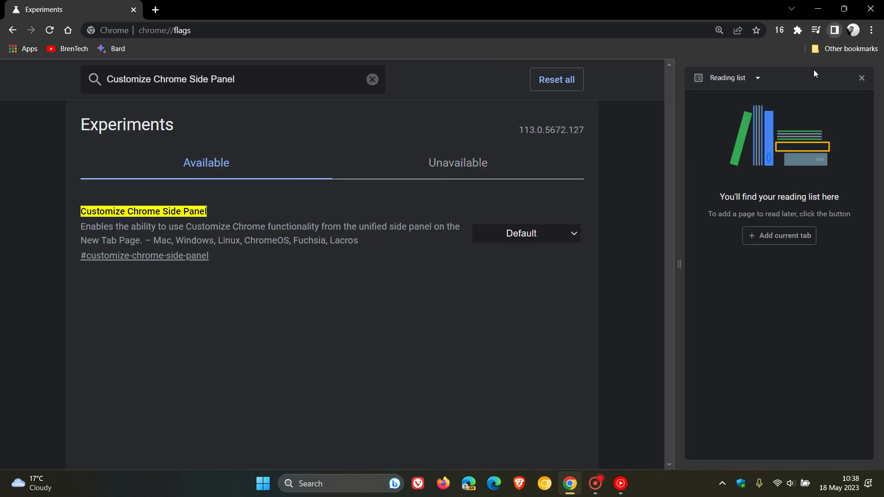
pyautogui.click(758, 78)
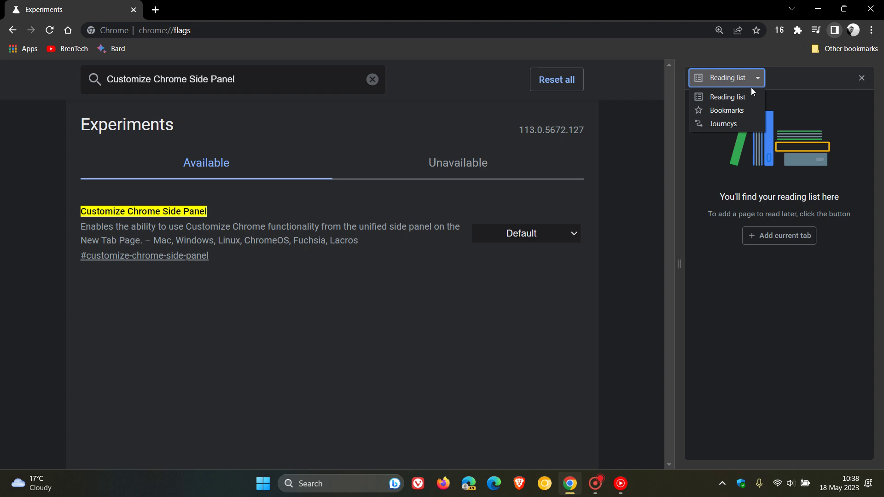
pyautogui.click(758, 78)
pyautogui.click(864, 80)
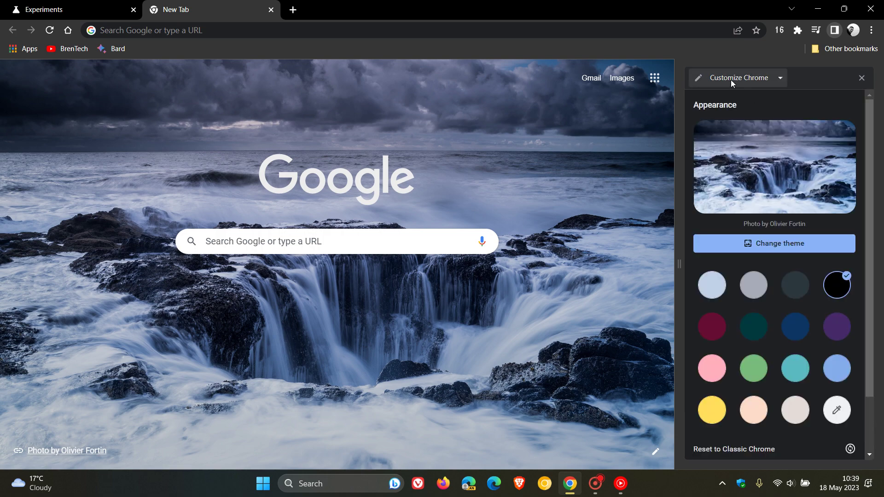
pyautogui.click(861, 77)
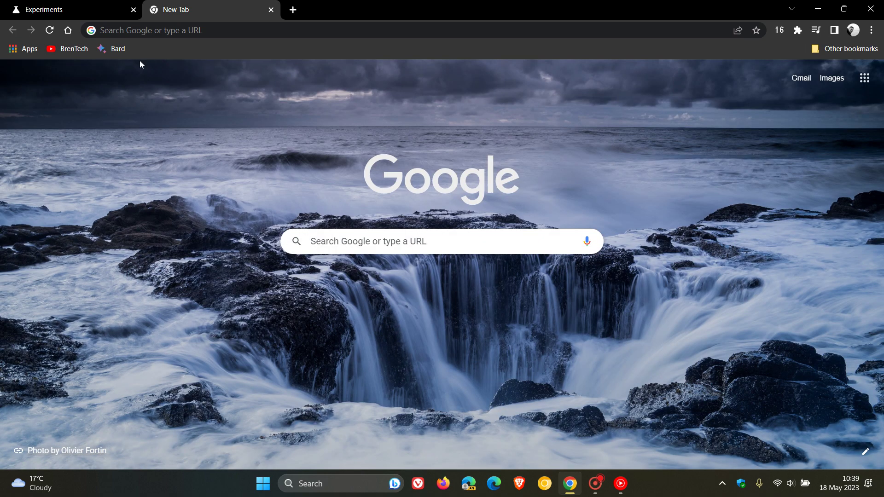
pyautogui.click(83, 11)
# Set the Customize Chrome Side Panel flag to Disabled and relaunch Chrome.
pyautogui.click(620, 233)
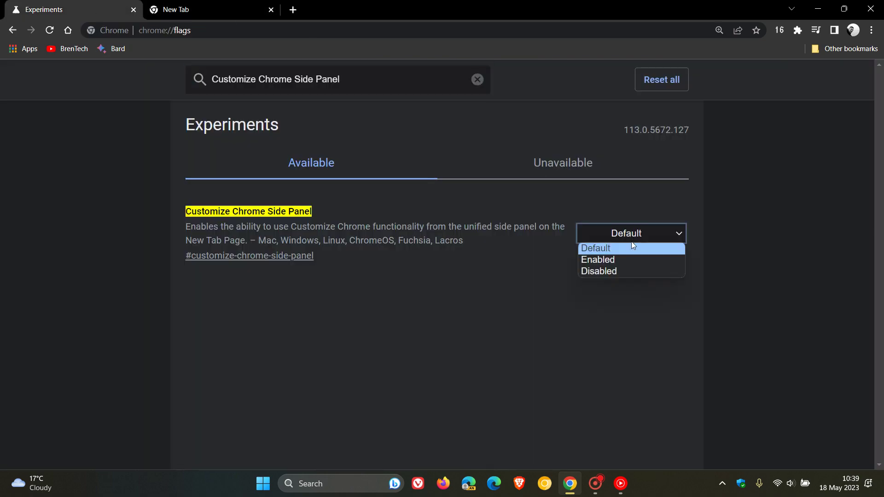
pyautogui.click(636, 270)
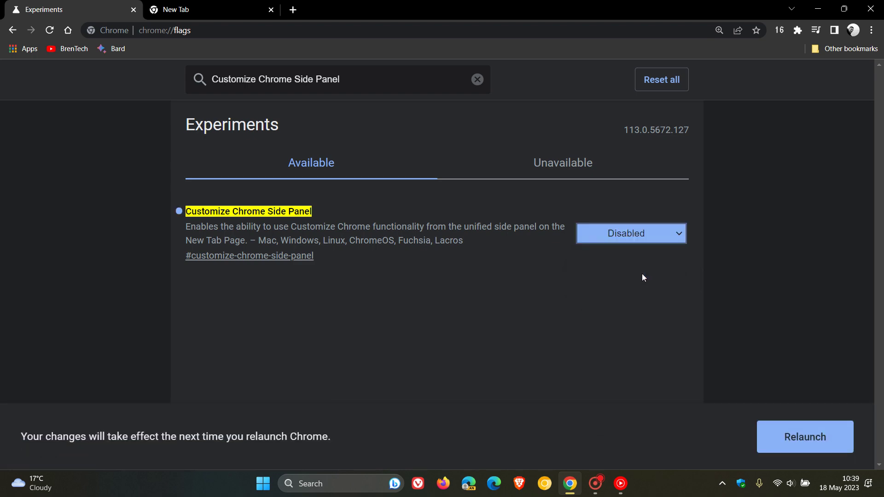
pyautogui.click(797, 439)
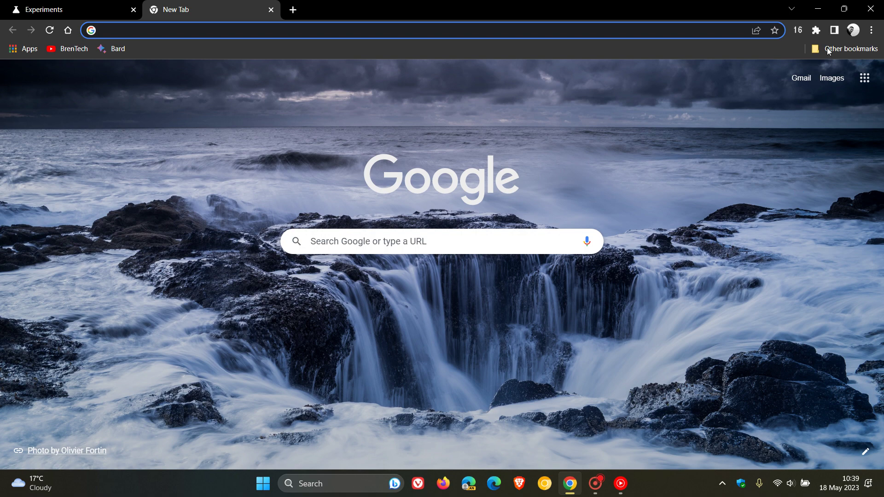
pyautogui.click(835, 31)
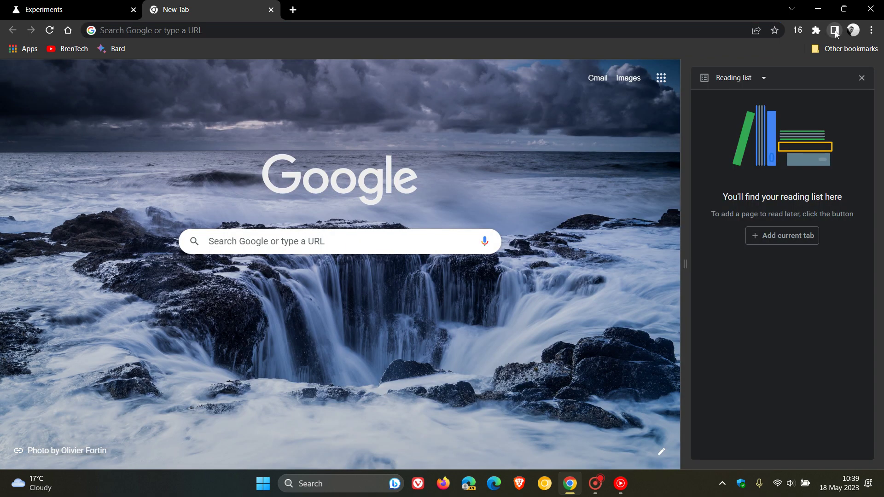
pyautogui.click(760, 79)
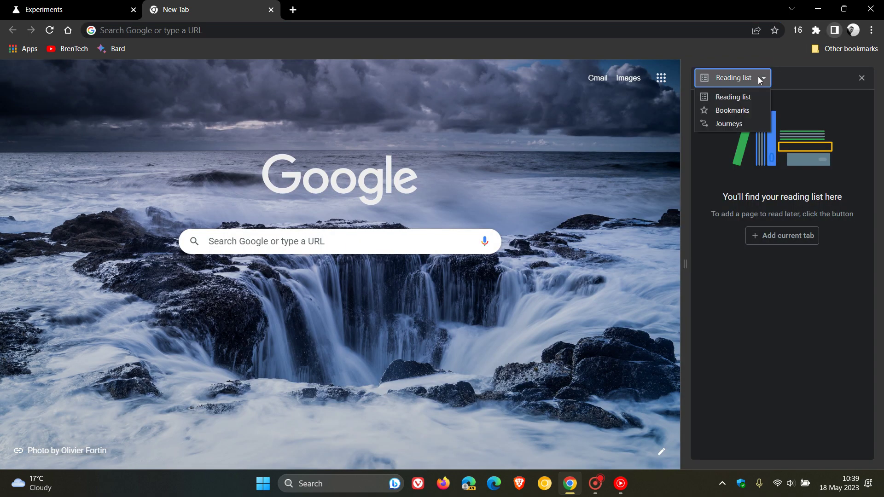
pyautogui.click(861, 78)
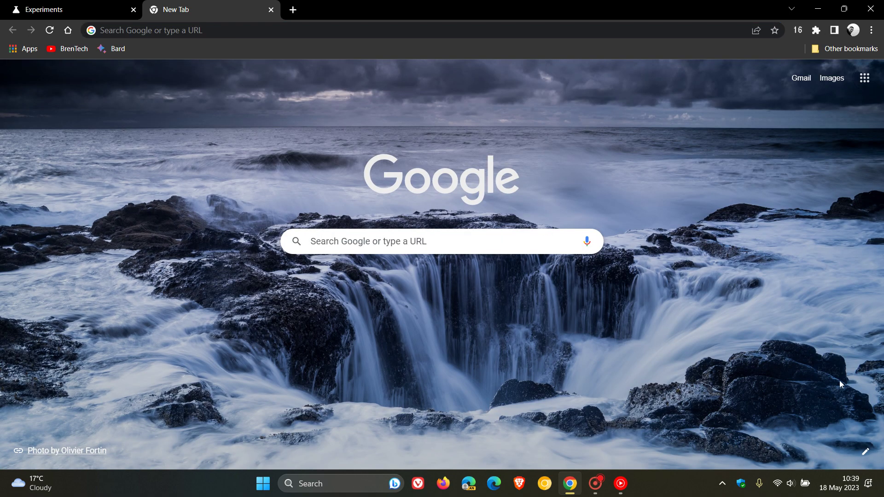
pyautogui.click(867, 452)
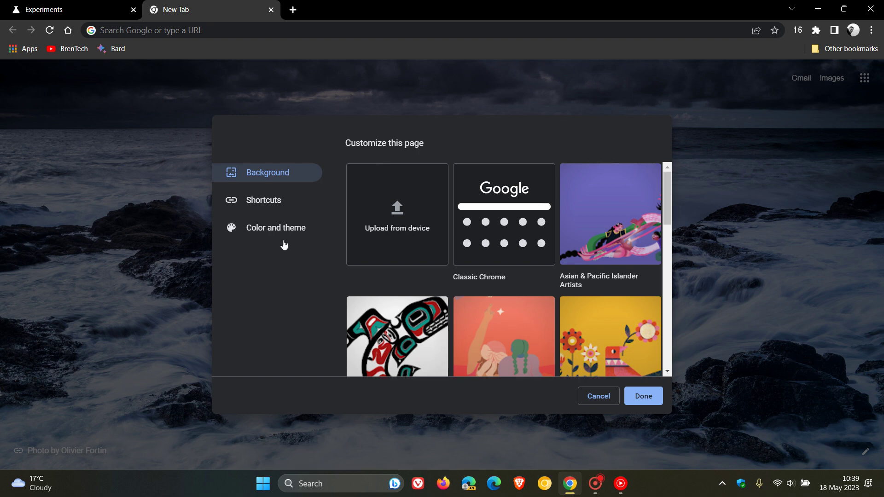
pyautogui.click(267, 201)
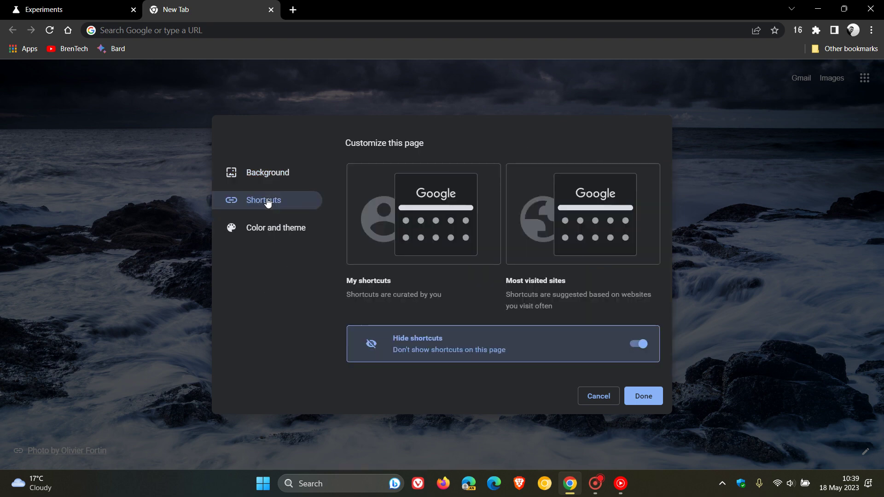
pyautogui.click(283, 230)
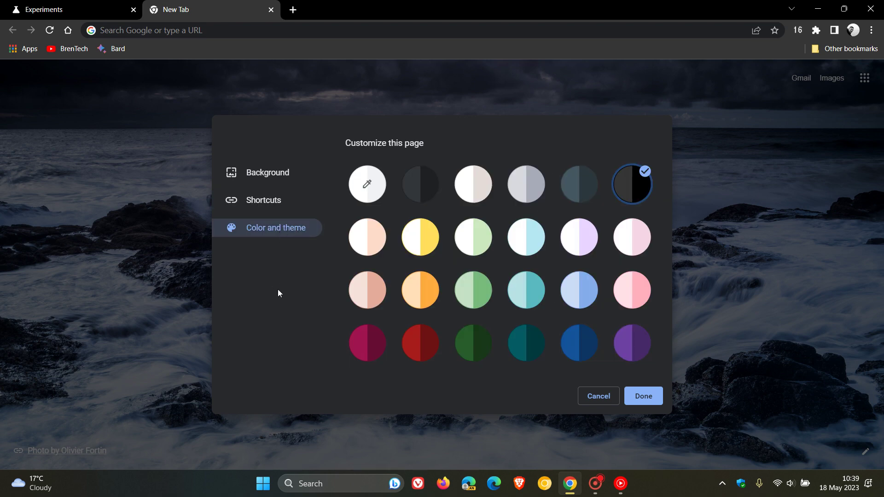
pyautogui.click(270, 202)
pyautogui.click(268, 174)
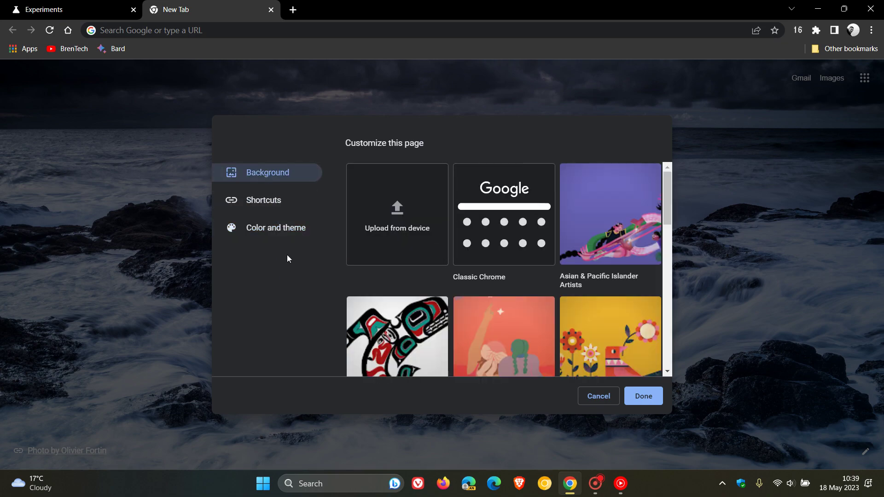
pyautogui.click(604, 400)
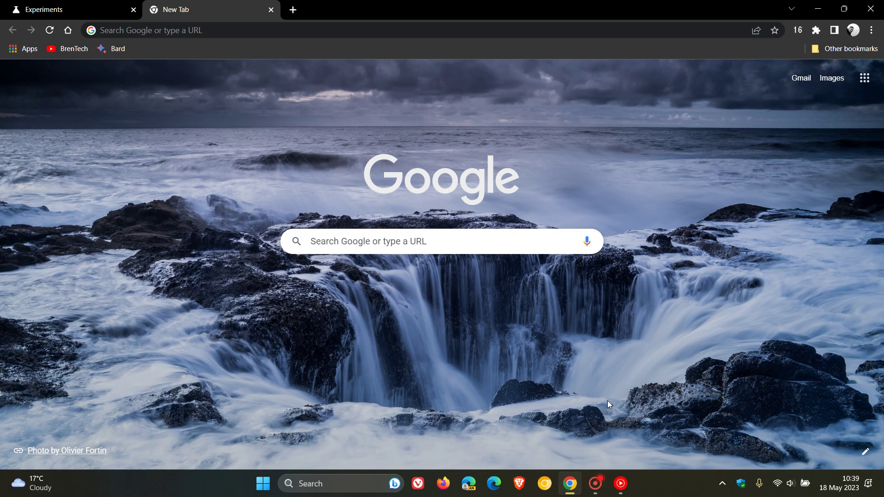
pyautogui.click(48, 9)
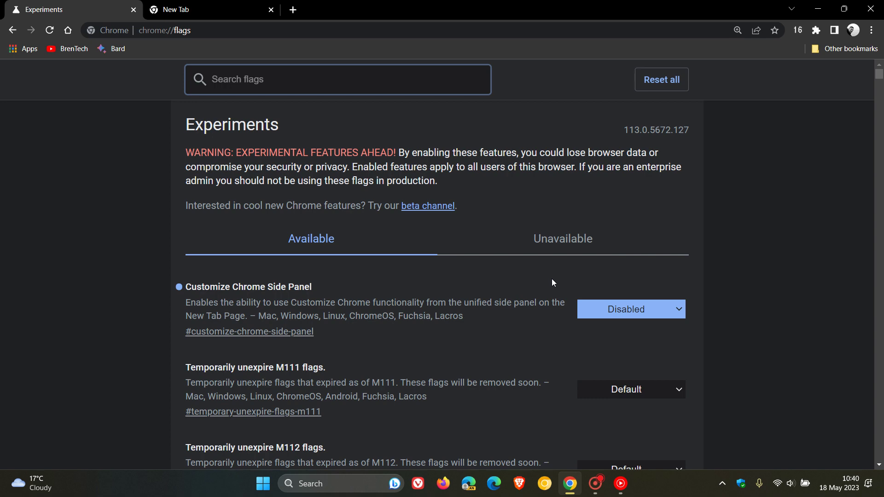
pyautogui.click(243, 11)
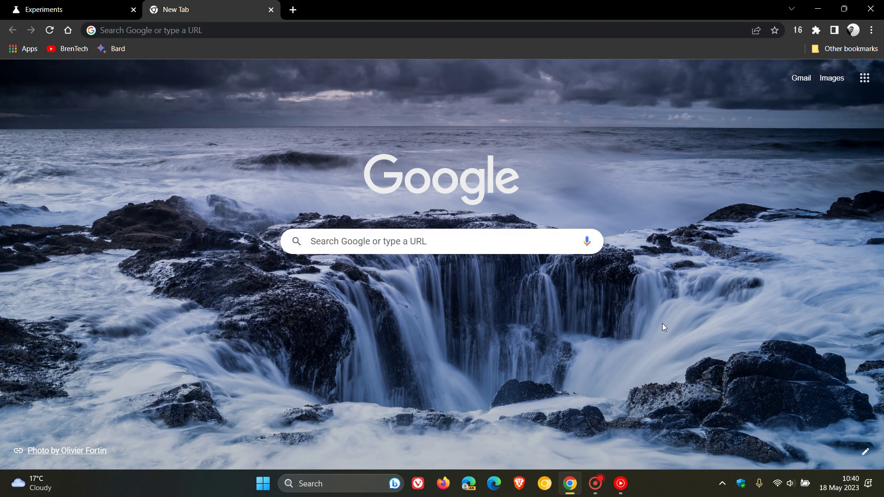
pyautogui.click(862, 453)
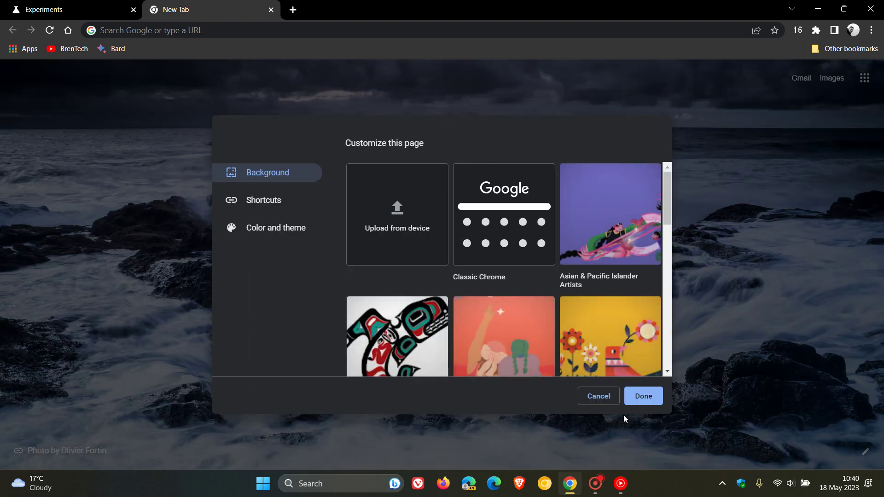
pyautogui.click(594, 399)
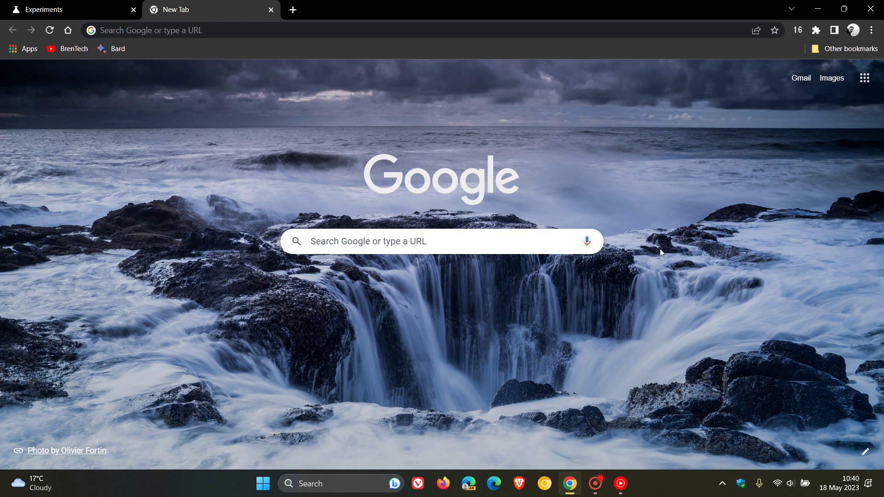